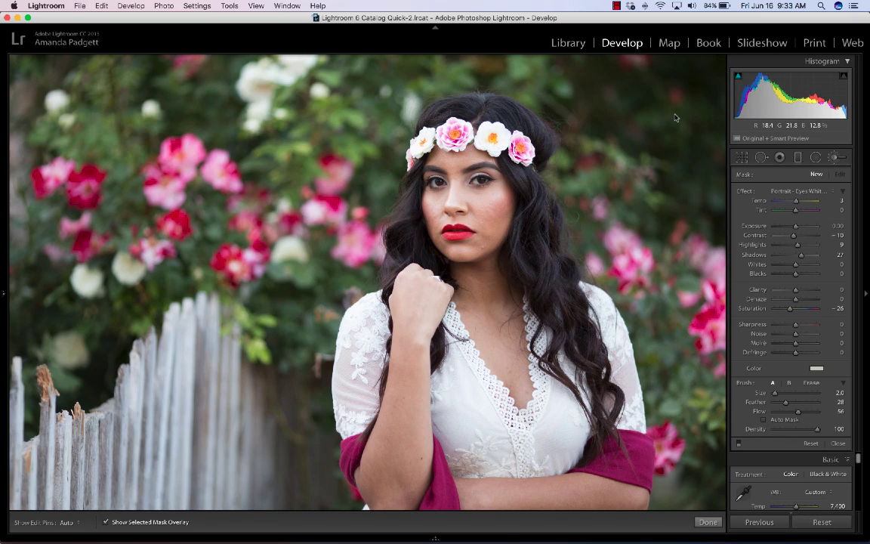
Collapse the Histogram and load the Portrait - Add Light effect for the adjustment brush.
click(822, 60)
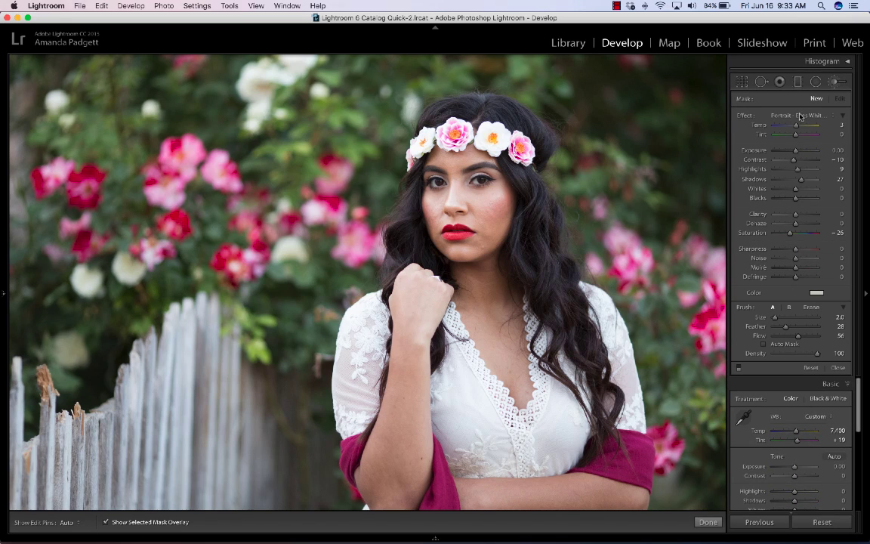
click(801, 116)
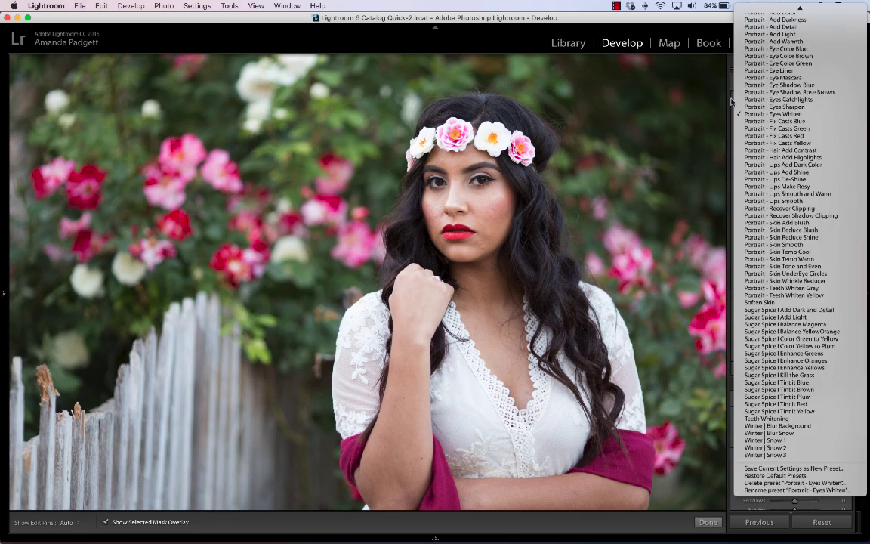
click(761, 114)
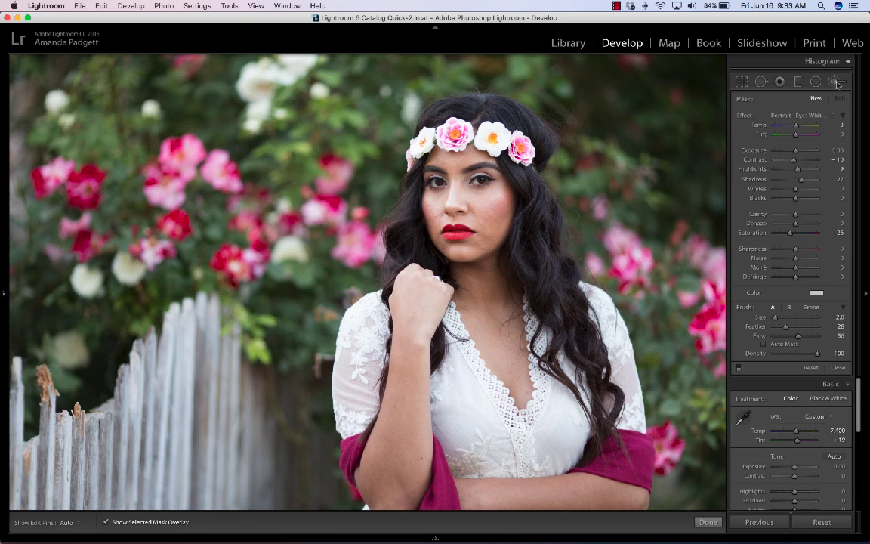
click(795, 115)
scroll(791, 118, up, 3)
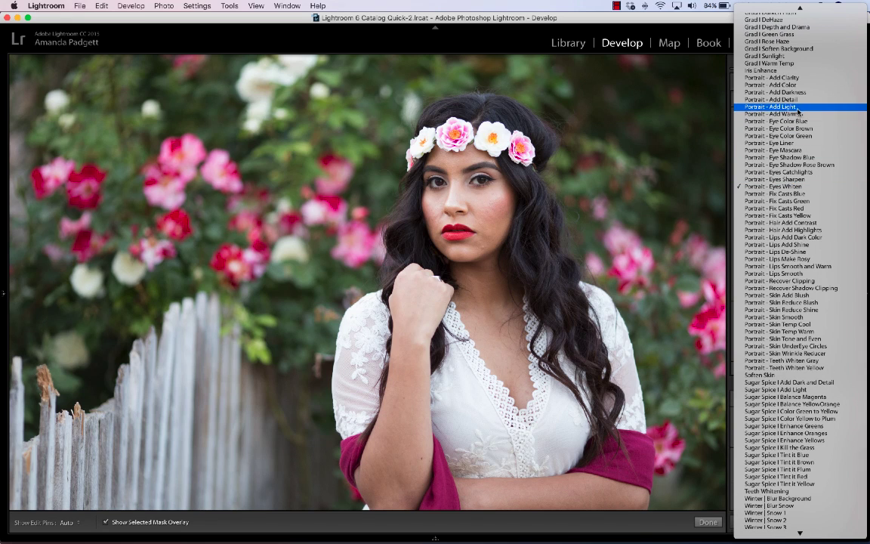
click(798, 111)
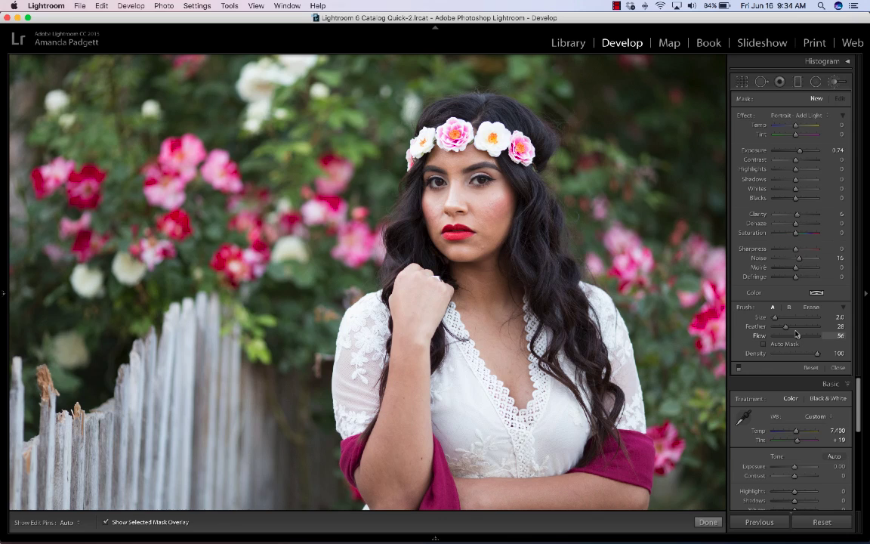
Set the adjustment brush to size 8, feather 77 and flow 45.
drag(804, 327, 794, 336)
scroll(535, 263, up, 5)
scroll(534, 264, up, 1)
Paint the Add Light effect over the woman's face, neck and arms, hide the mask overlay, and fine-tune the mask's exposure.
key(h)
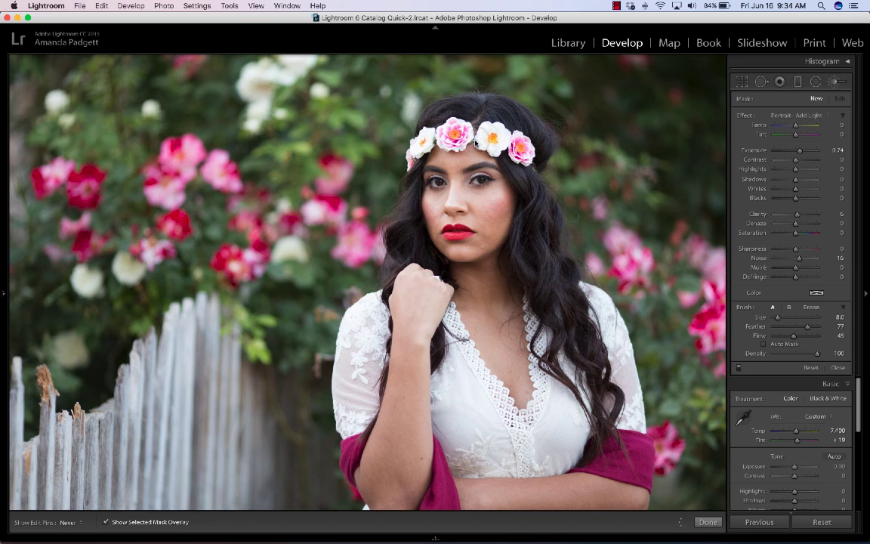
drag(437, 221, 495, 227)
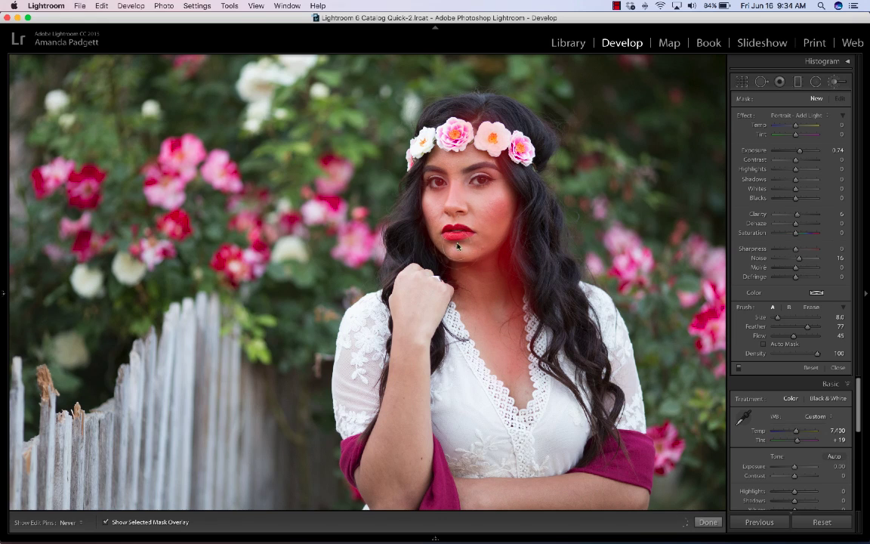
drag(388, 217, 384, 297)
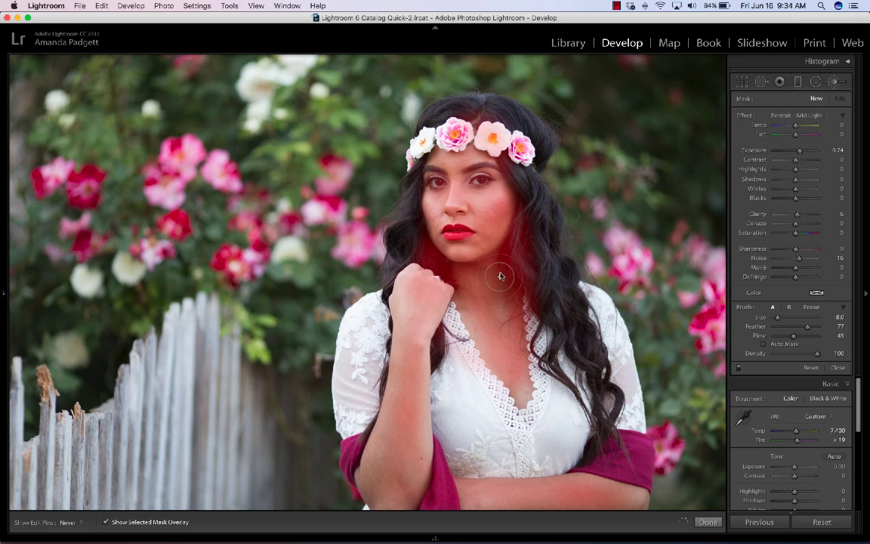
key(h)
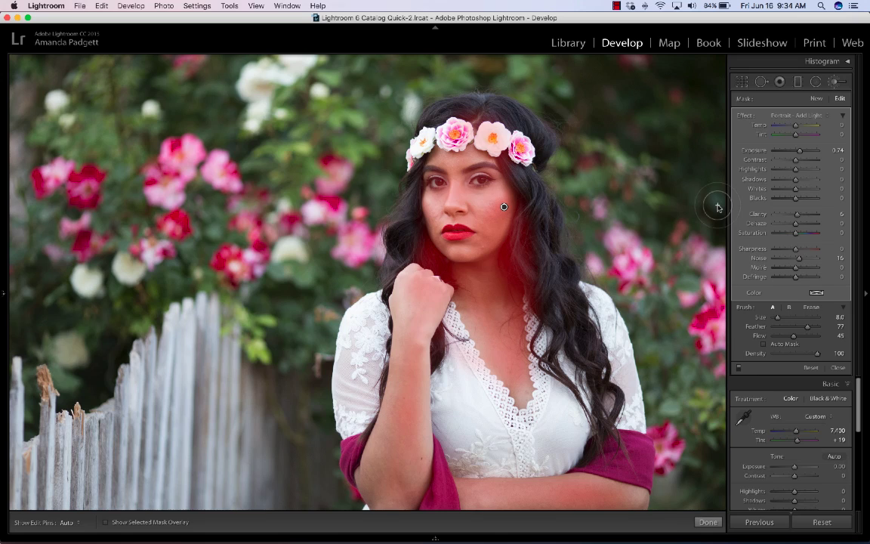
key(o)
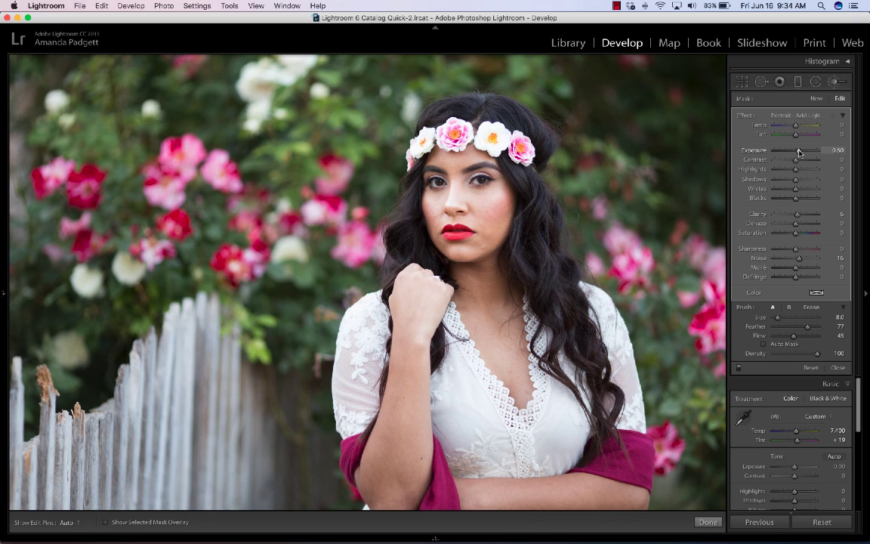
drag(799, 151, 801, 150)
Start a new brush mask with the Portrait - Skin Smooth effect at size 5 and flow 59, with the mask overlay shown.
click(817, 99)
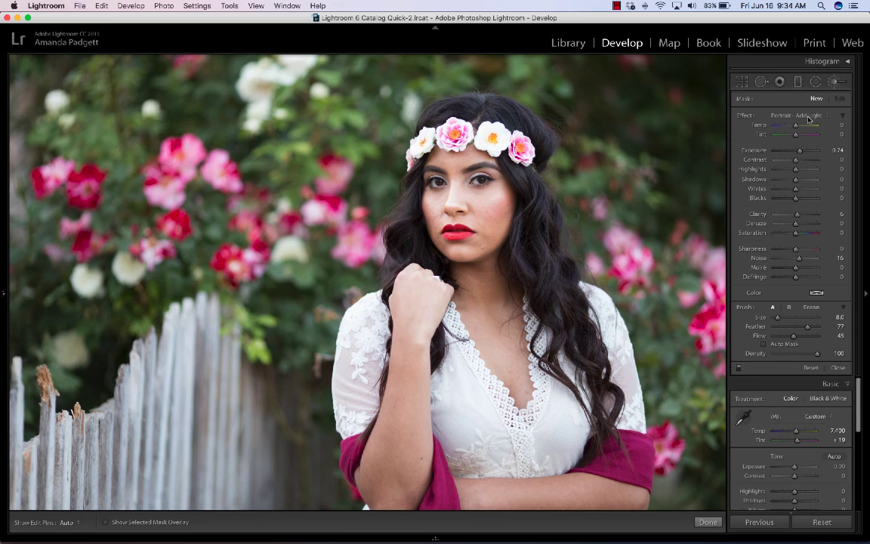
click(808, 119)
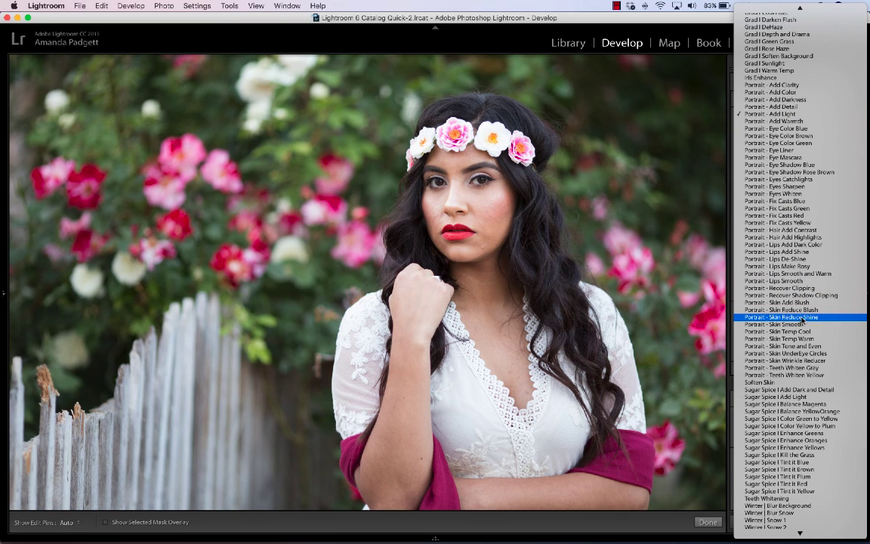
click(801, 324)
drag(794, 337, 799, 337)
drag(504, 207, 477, 212)
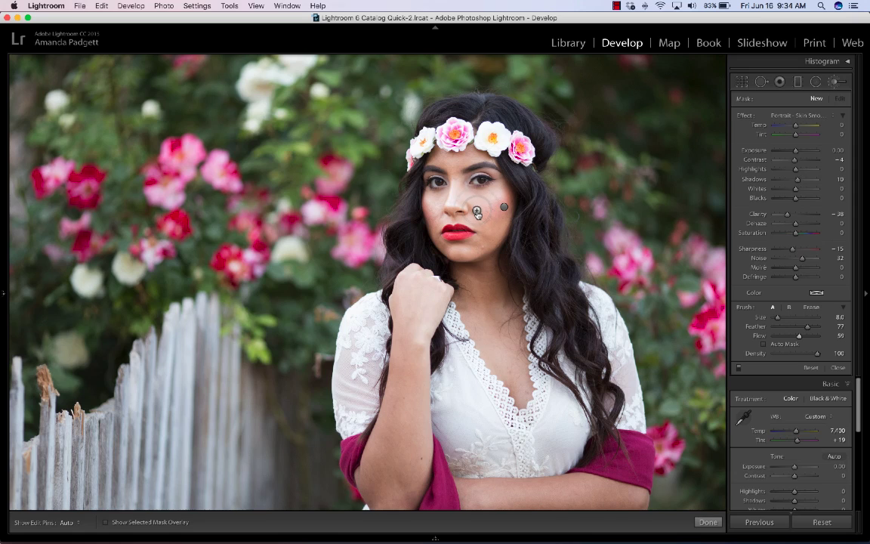
key(o)
key(bracketleft)
key(bracketleft)
key(bracketleft)
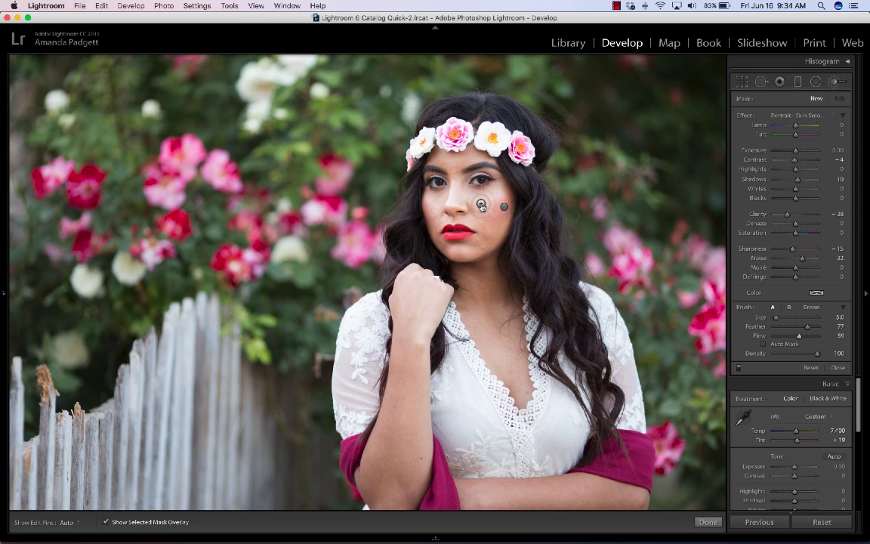
Paint skin smoothing over the forehead, cheeks, chin, neck and chest, then hide the mask overlay.
key(h)
mouse_move(463, 164)
mouse_down()
mouse_move(457, 195)
mouse_move(441, 208)
mouse_move(424, 204)
mouse_move(427, 219)
mouse_move(435, 224)
mouse_move(459, 205)
mouse_move(482, 210)
mouse_move(468, 201)
mouse_move(498, 204)
mouse_move(492, 247)
mouse_move(480, 214)
mouse_move(489, 229)
mouse_move(477, 257)
mouse_move(453, 257)
mouse_move(434, 242)
mouse_move(428, 217)
mouse_move(460, 211)
mouse_move(491, 228)
mouse_move(466, 220)
mouse_move(495, 253)
mouse_up()
mouse_move(505, 289)
mouse_down()
mouse_move(473, 294)
mouse_move(490, 276)
mouse_move(474, 248)
mouse_up()
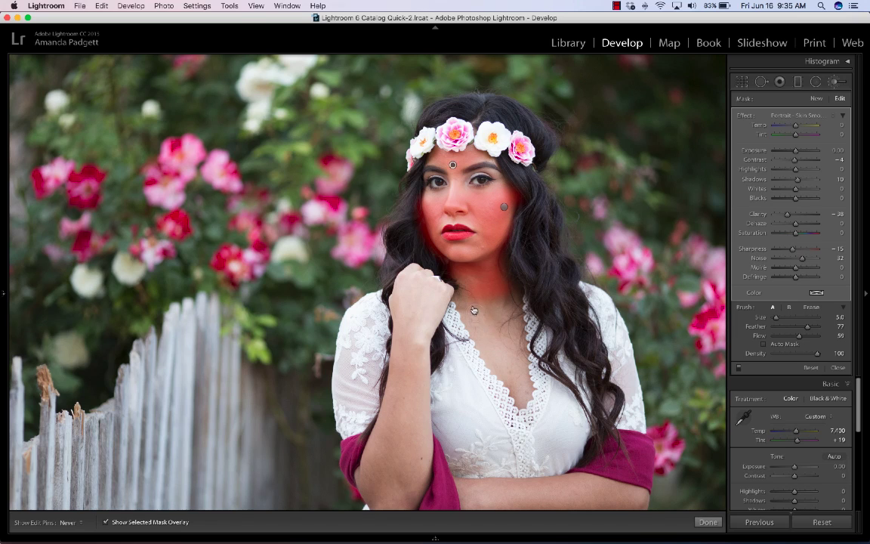
mouse_move(493, 340)
mouse_down()
mouse_move(473, 299)
mouse_move(478, 288)
mouse_up()
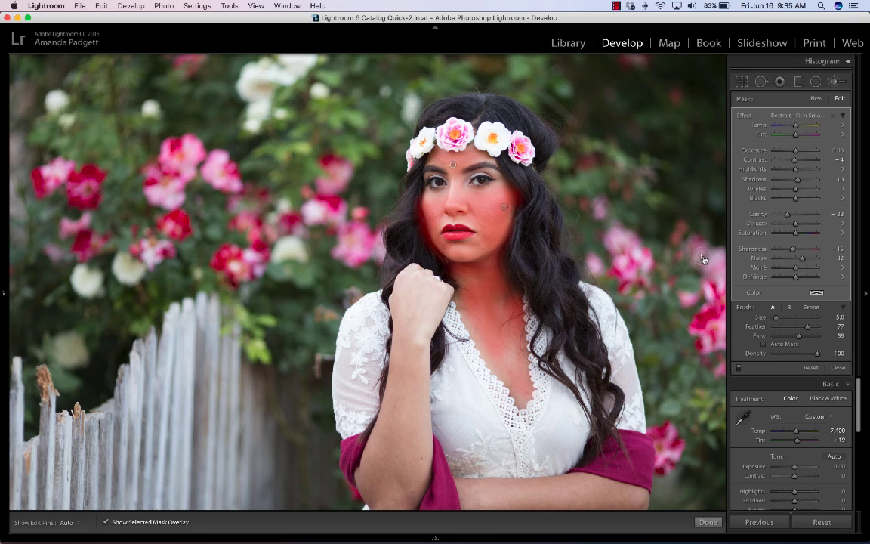
key(o)
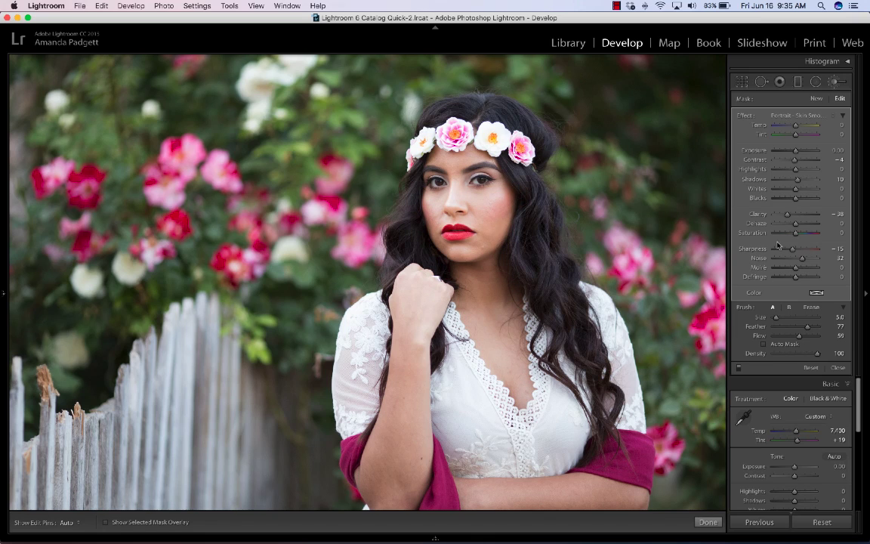
Start a new brush mask with the Portrait - Skin Wrinkle Reducer effect at flow 48, zoomed in on the face.
click(816, 99)
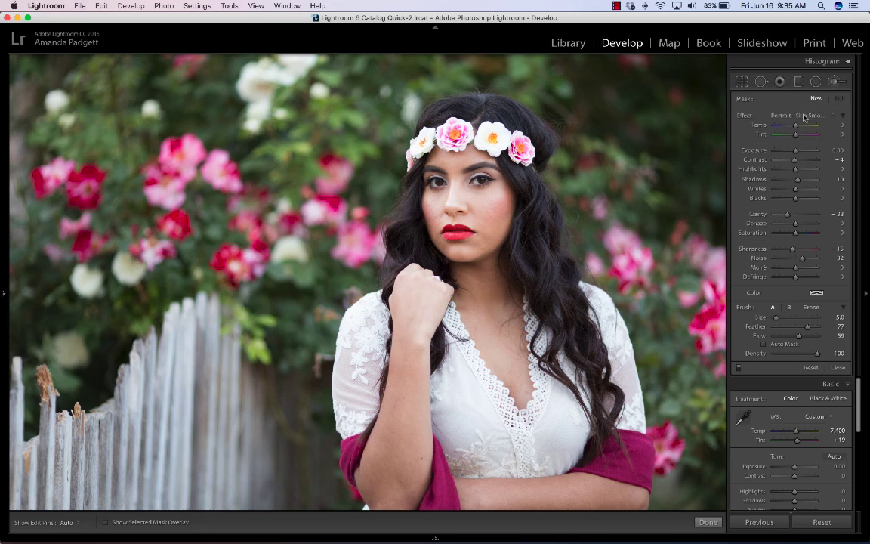
click(805, 117)
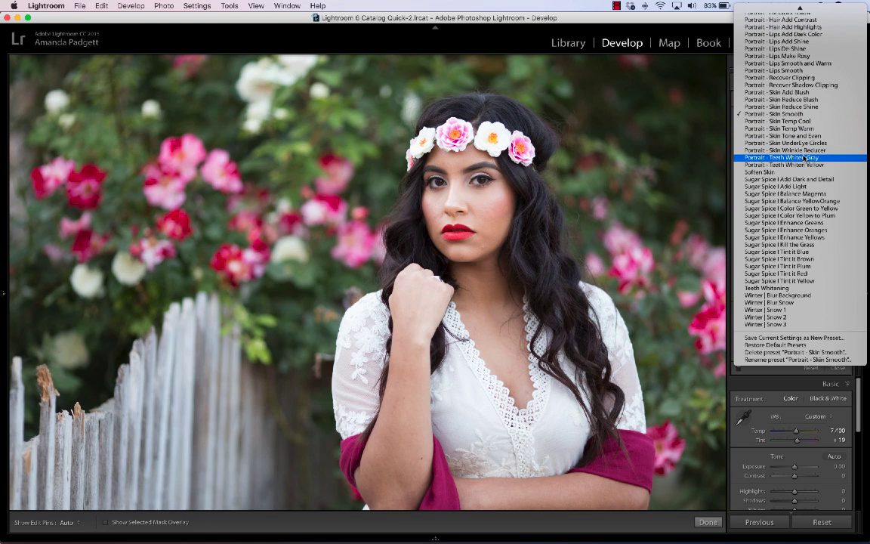
click(801, 150)
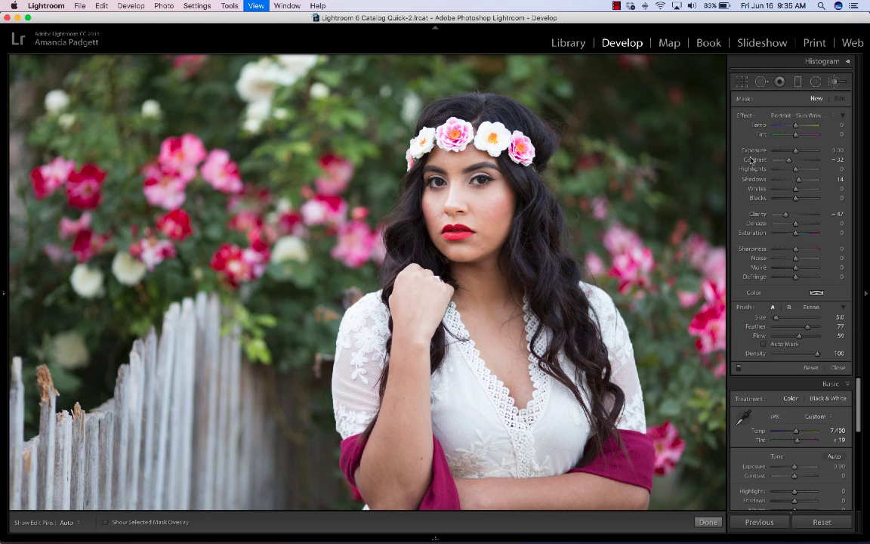
key(super+equal)
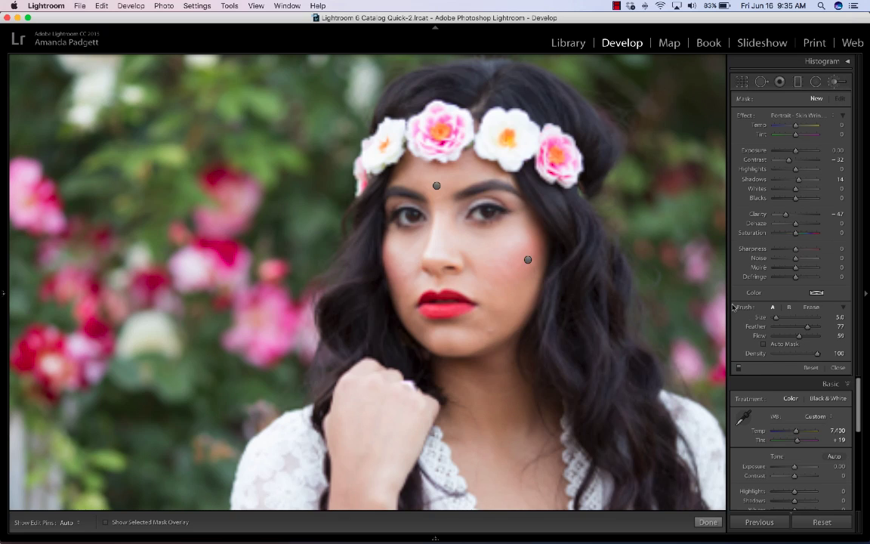
drag(799, 337, 794, 338)
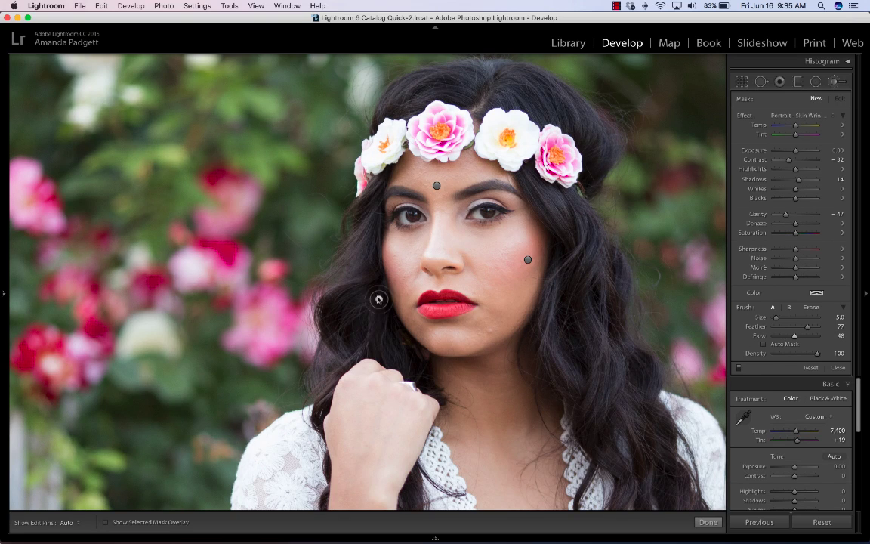
Paint the wrinkle reducer over the cheeks beside the nose and compare the photo with the brush adjustments off and on.
key(h)
mouse_move(435, 272)
mouse_down()
mouse_move(473, 256)
mouse_move(498, 256)
mouse_move(491, 271)
mouse_up()
key(h)
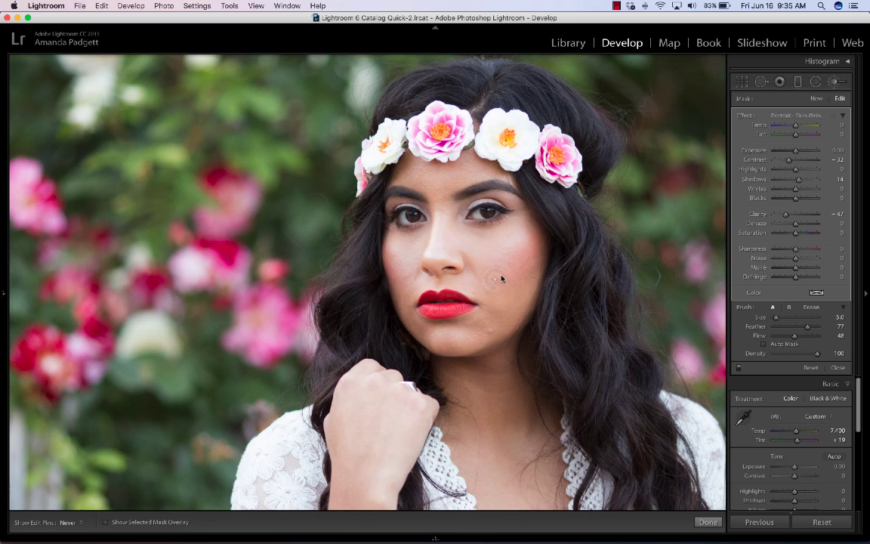
key(h)
key(h)
key(h)
click(739, 369)
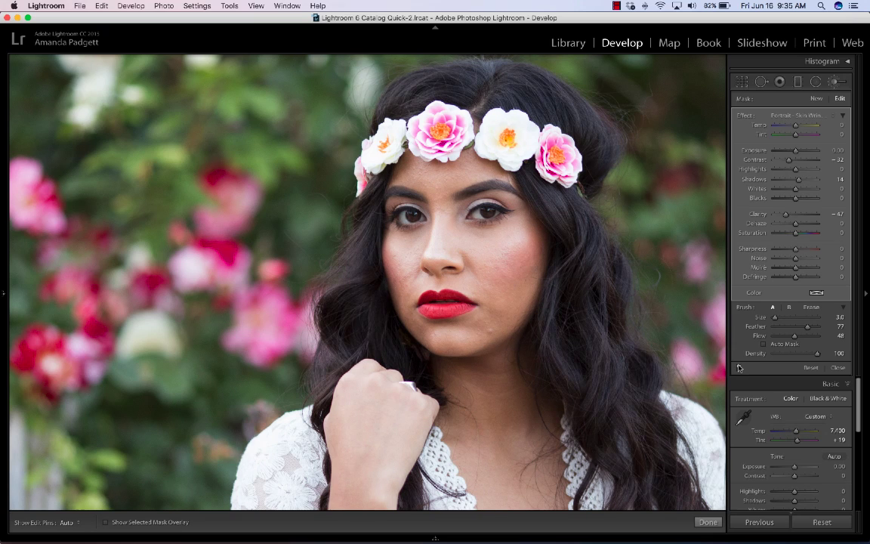
click(739, 368)
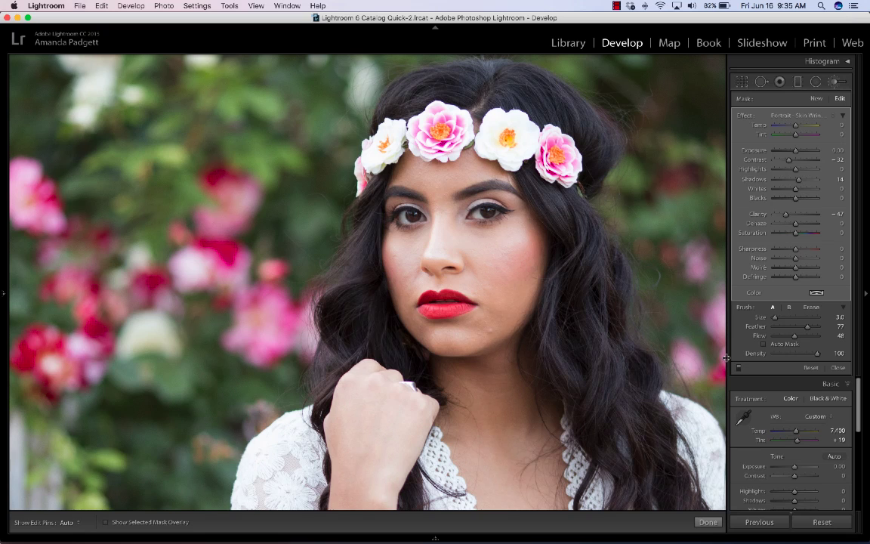
Start a new brush mask with the Portrait - Add Darkness effect at flow 35.
click(817, 99)
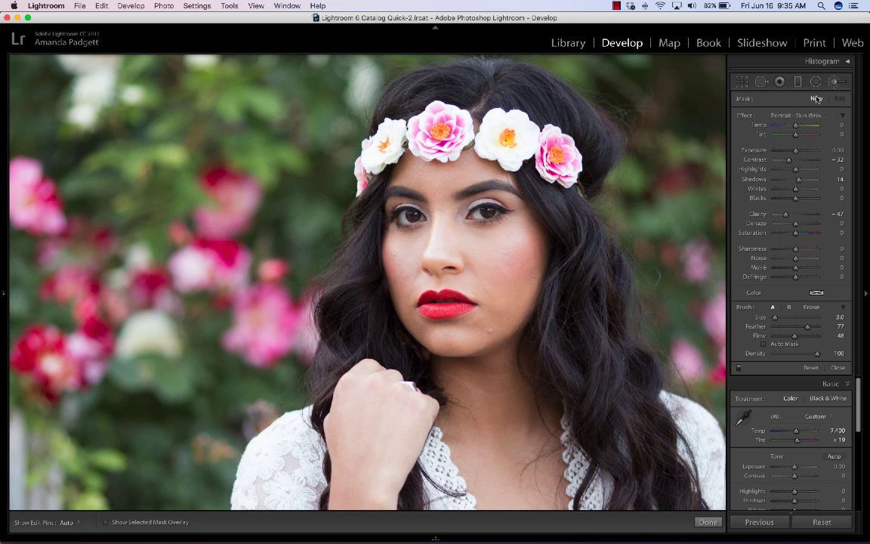
click(811, 114)
scroll(809, 110, up, 5)
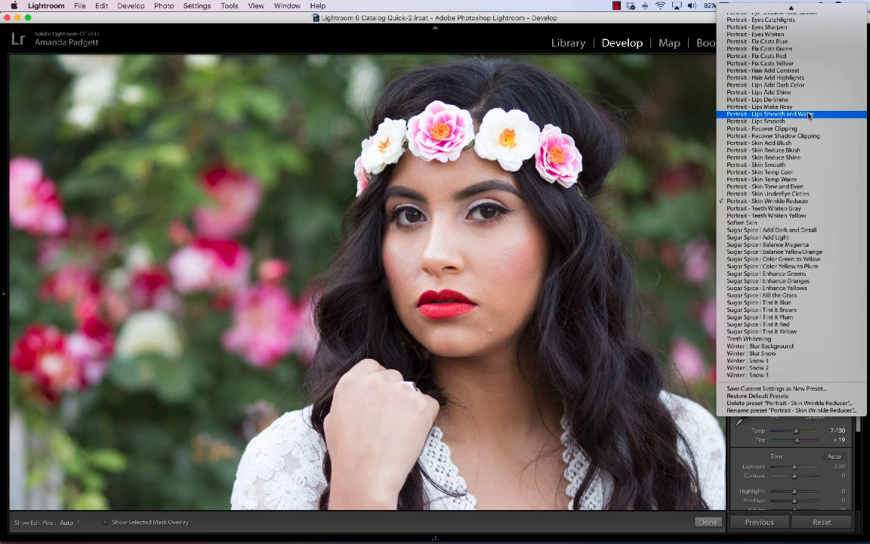
scroll(806, 91, up, 3)
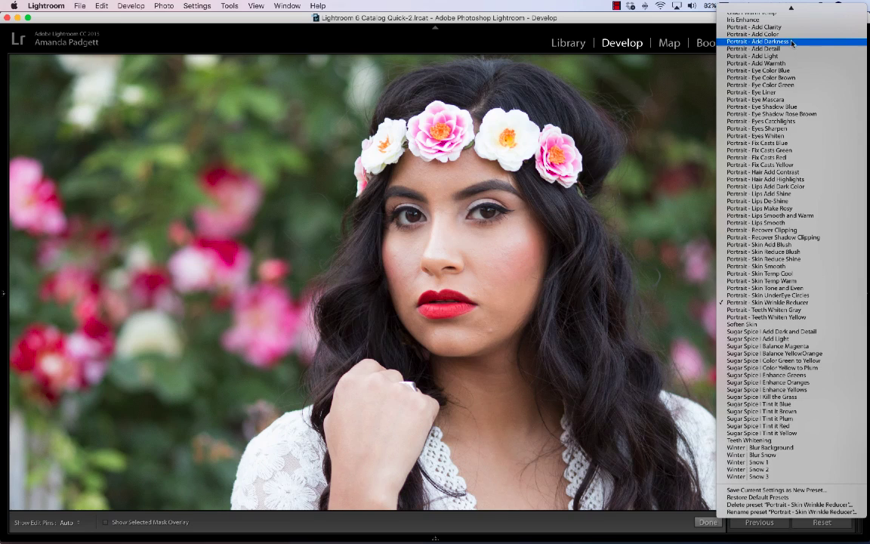
click(759, 42)
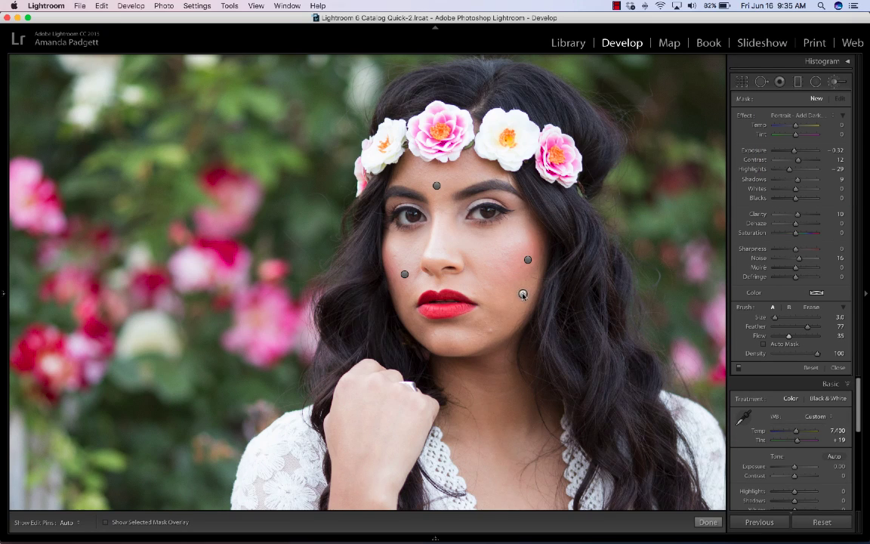
Paint the Add Darkness effect on the cheek at size 6 and review its pin against the wrinkle reducer's pin.
key(h)
key(h)
click(405, 274)
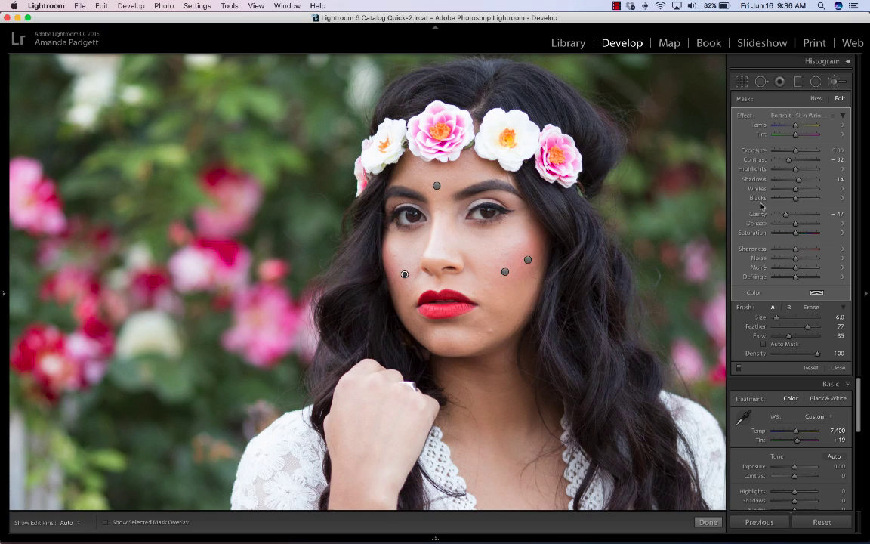
click(504, 273)
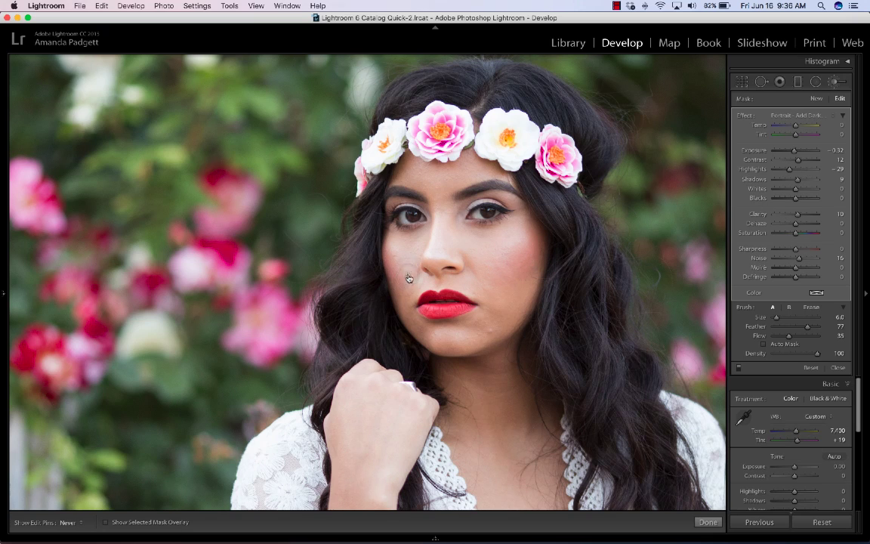
key(h)
key(h)
Start a new brush mask with the Portrait - Eyes Catchlights effect at feather 31 and flow 71.
click(817, 99)
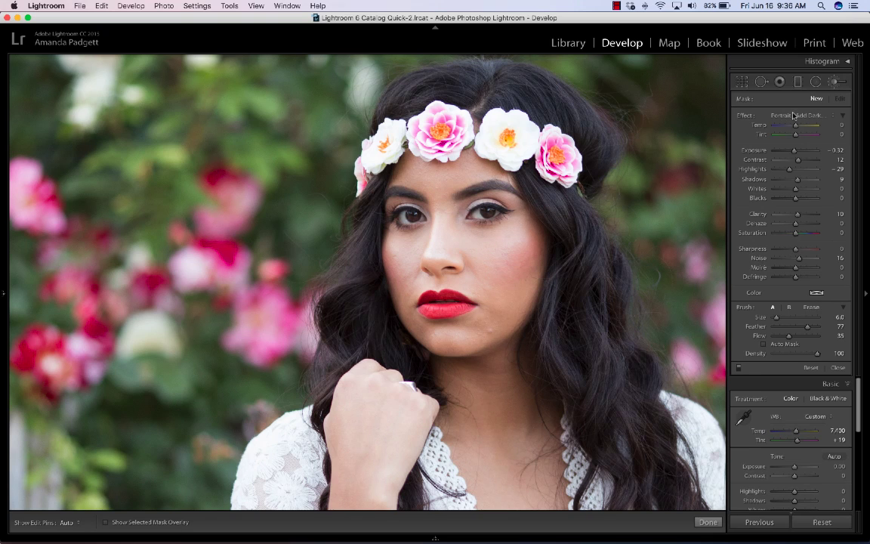
click(793, 115)
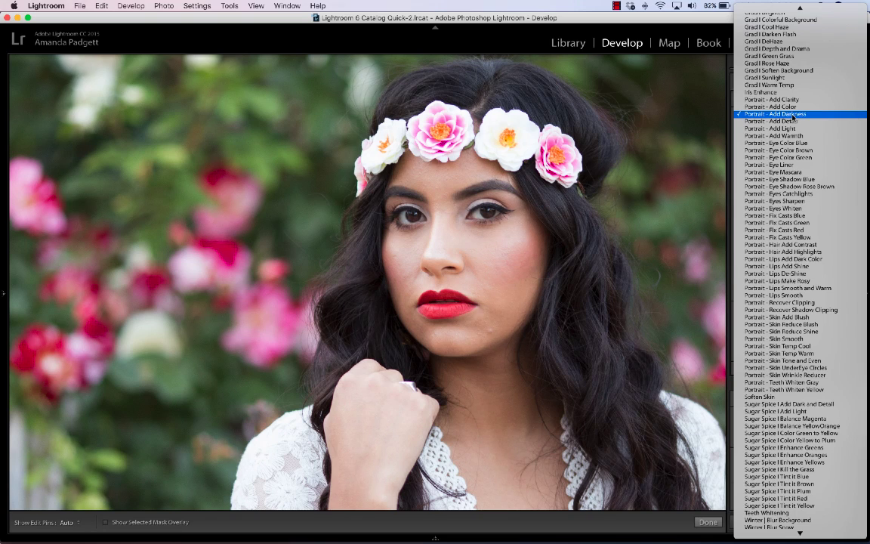
click(802, 191)
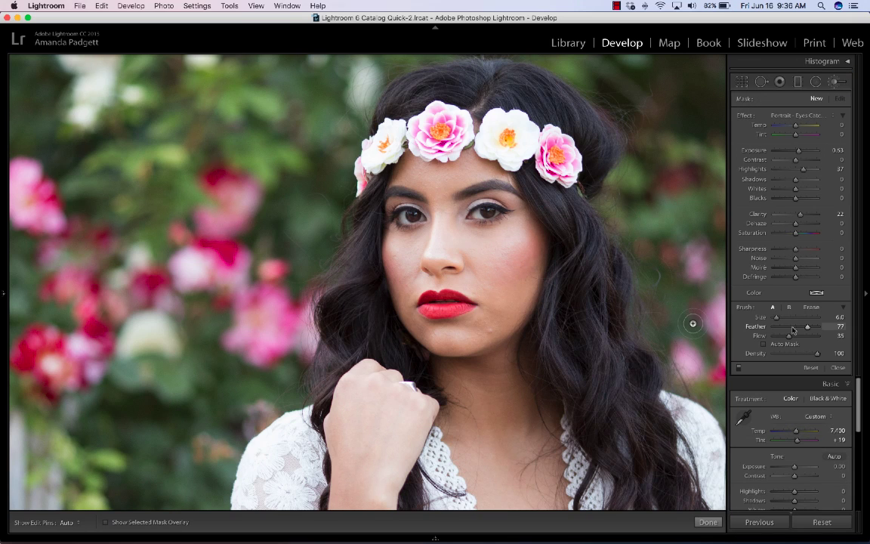
drag(790, 328, 807, 336)
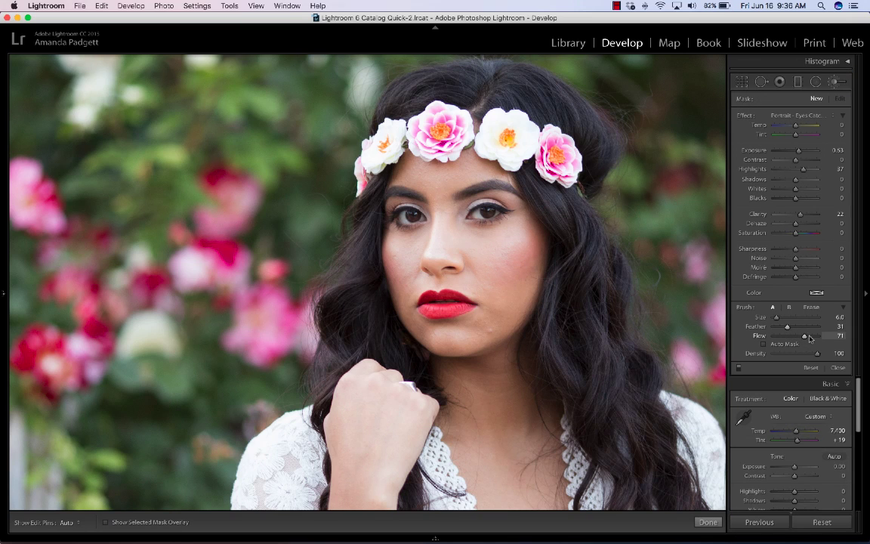
Paint the Eyes Catchlights effect over the irises of both eyes at size 3 and flow 75, with the edit pins hidden while painting.
scroll(539, 227, down, 3)
key(Delete)
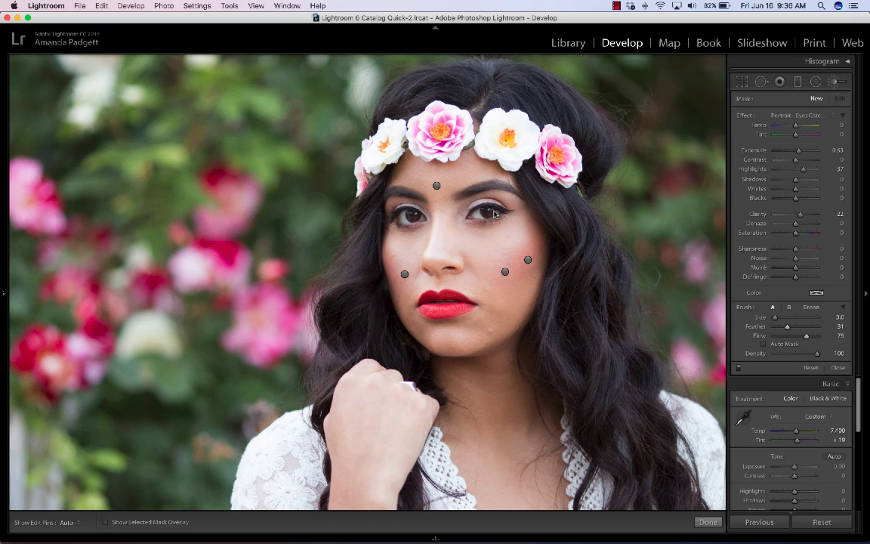
key(h)
click(459, 214)
key(h)
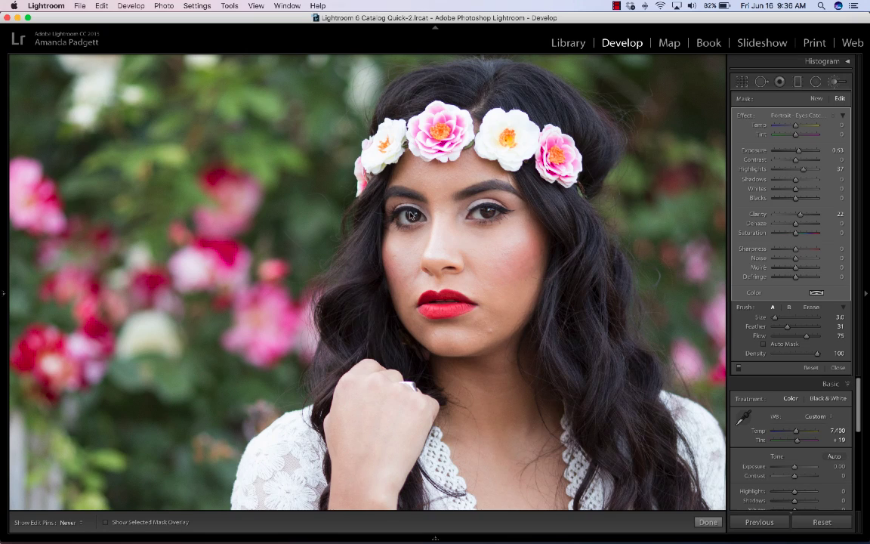
key(h)
Start a new brush mask with the Portrait - Eyes Whiten effect at size 1 and feather 11.
click(817, 99)
click(801, 114)
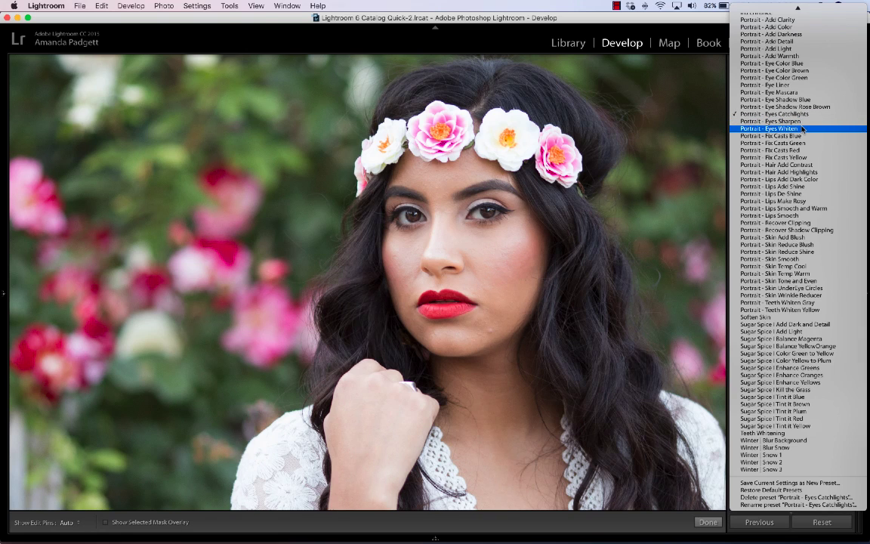
click(786, 122)
scroll(458, 229, down, 5)
drag(787, 327, 779, 327)
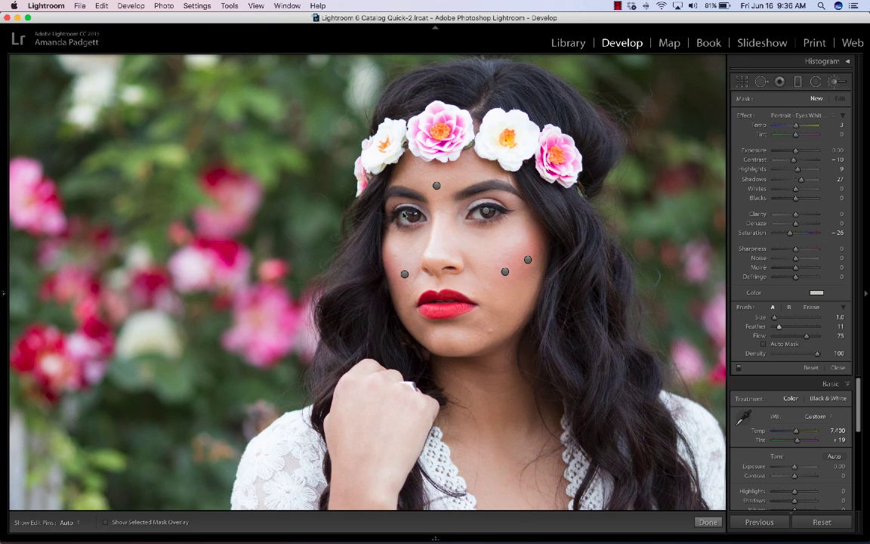
Paint the Eyes Whiten effect over the whites of the eyes at size 2, with the edit pins hidden while painting.
key(h)
click(476, 217)
key(h)
key(h)
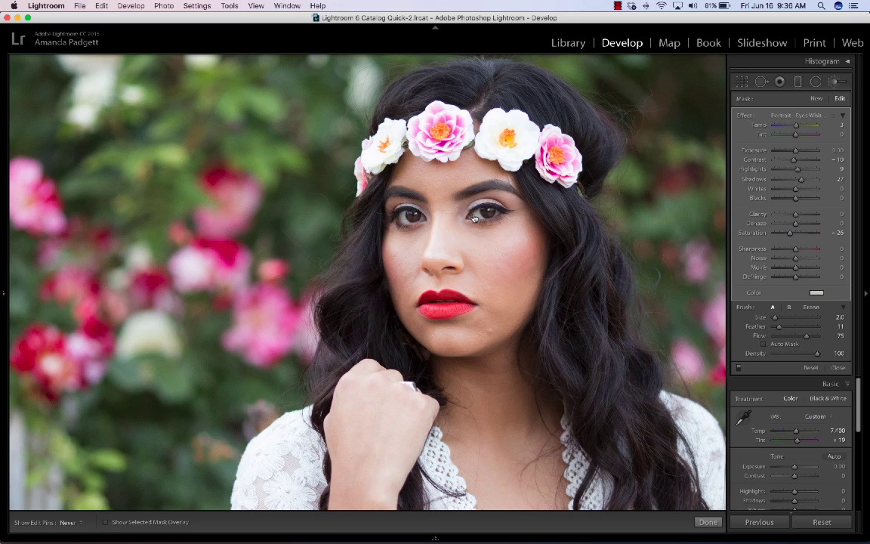
key(h)
Deselect the eye mask by starting a new one and compare the wider portrait with the brush adjustments off and on.
click(817, 99)
key(super+minus)
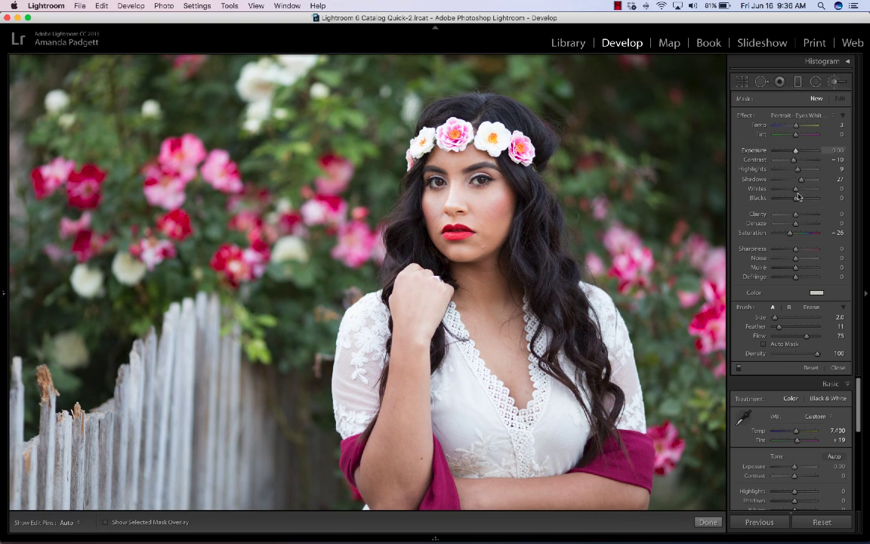
click(740, 370)
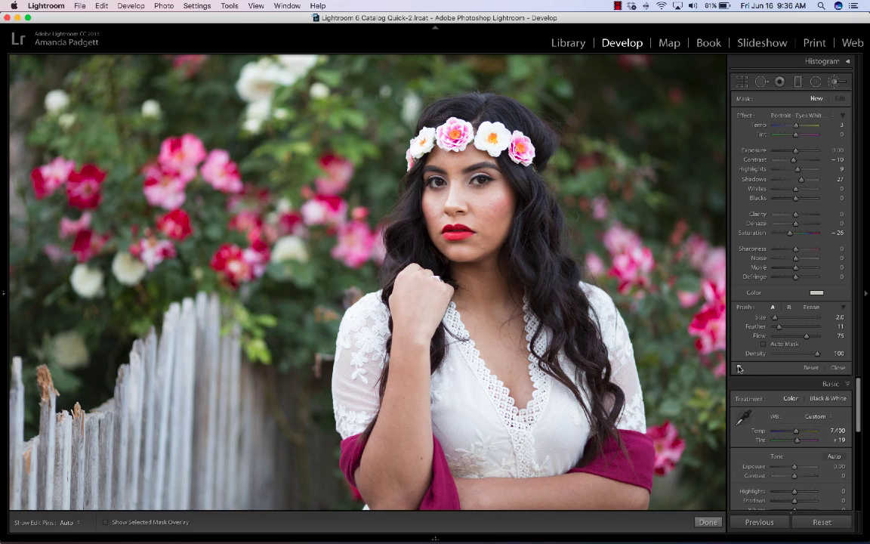
click(740, 368)
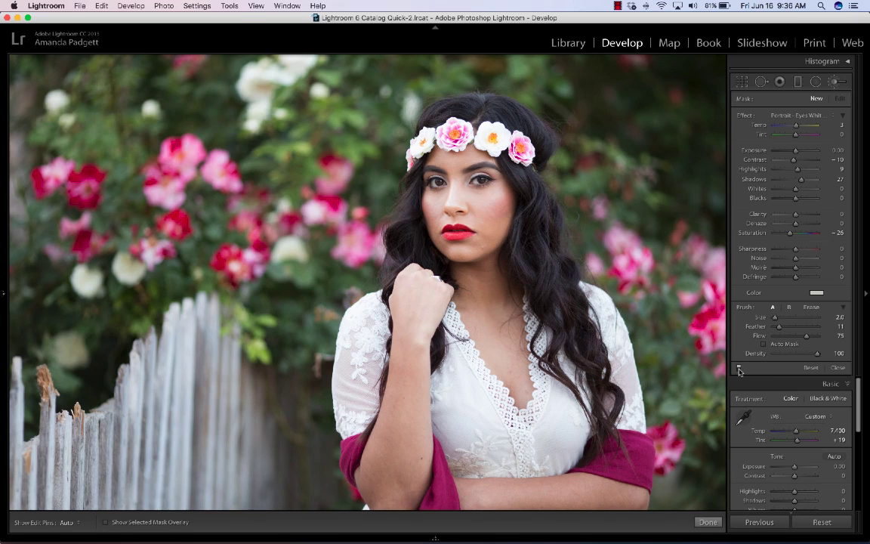
click(740, 368)
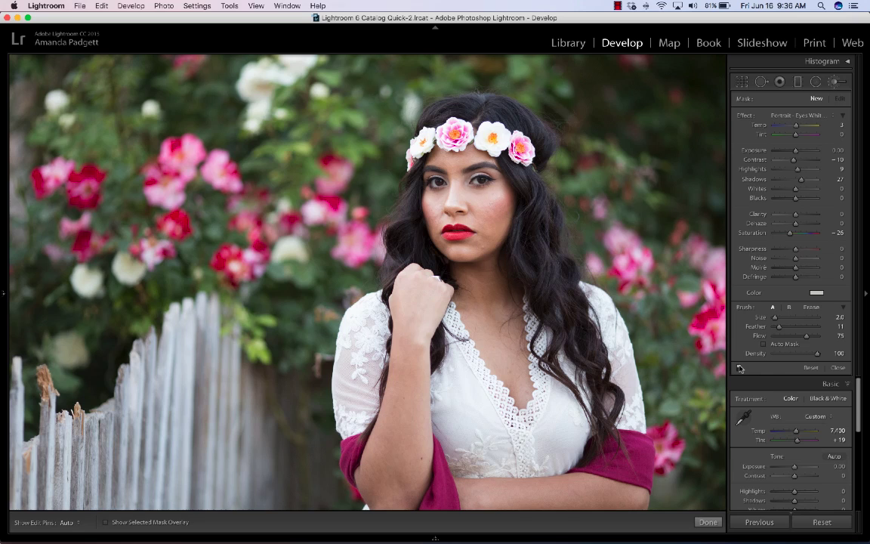
click(740, 369)
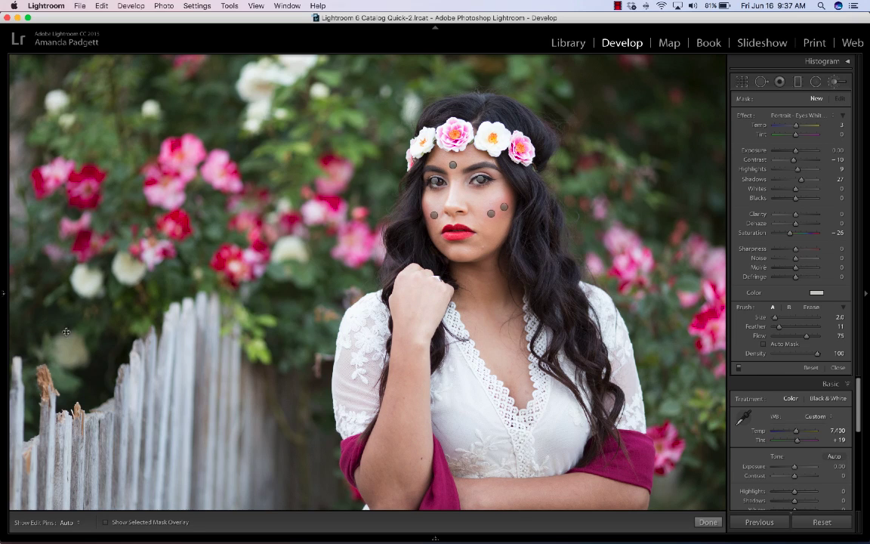
Apply the "brushes and wb tweak" snapshot to the portrait and close the adjustment brush.
mouse_move(2, 287)
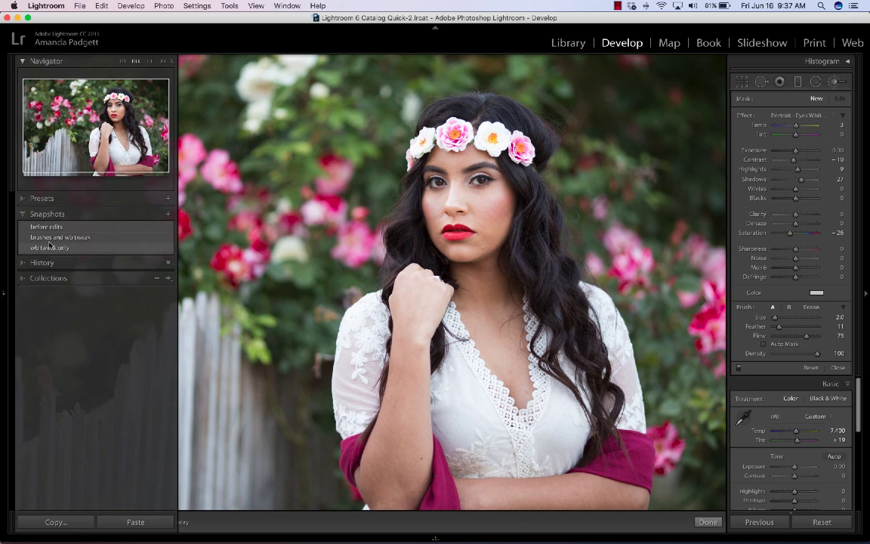
click(51, 238)
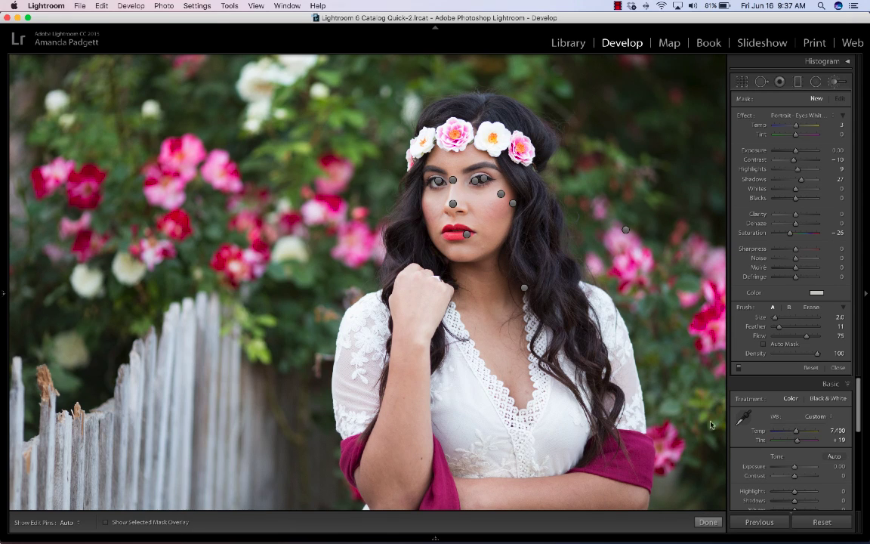
click(710, 521)
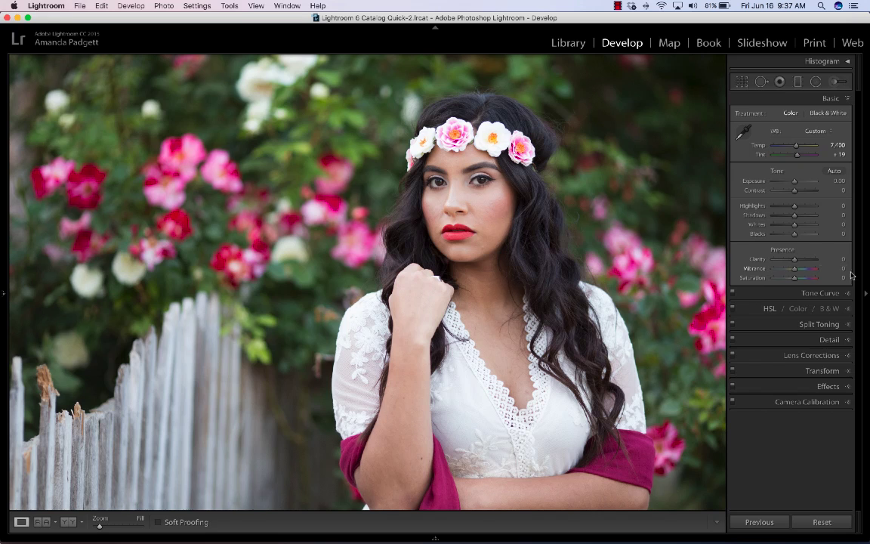
Compare the portrait before and after the edits side by side, close up at 1:1 and as the whole photo, and return to single view.
click(865, 292)
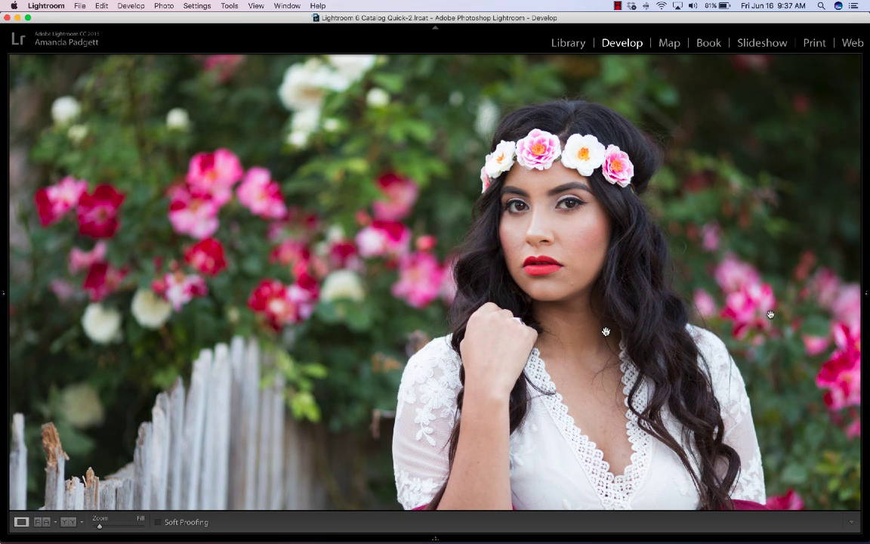
key(y)
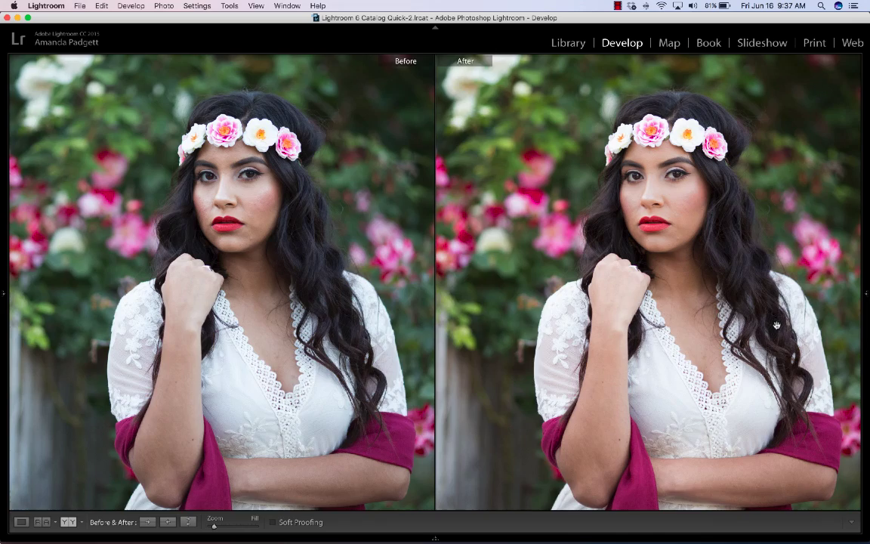
key(z)
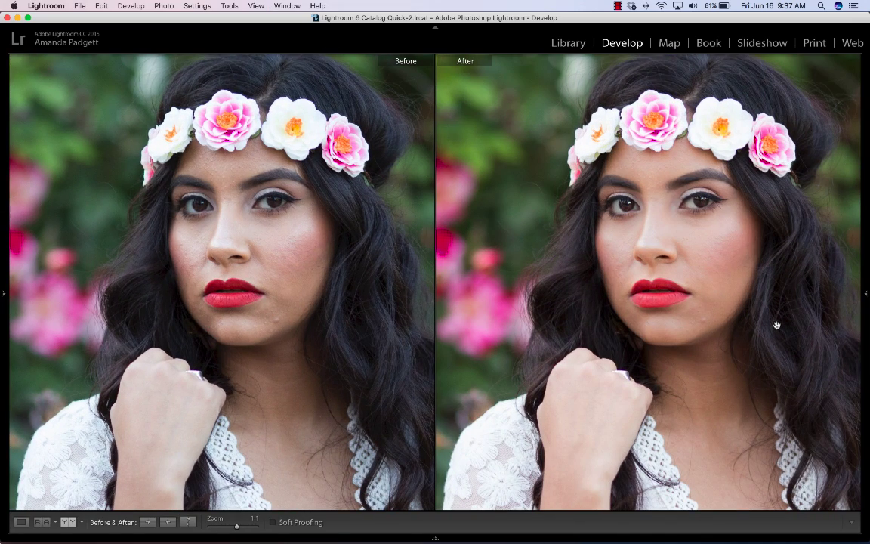
key(z)
key(super+minus)
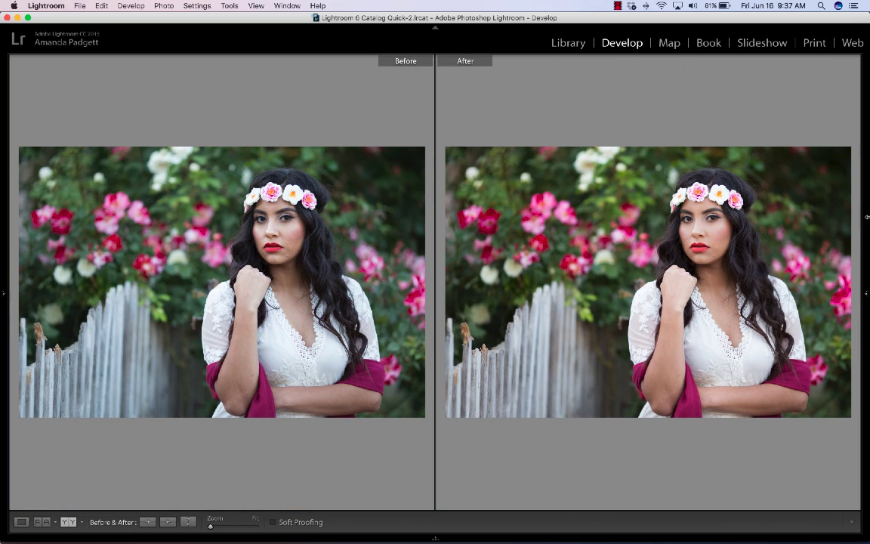
key(F8)
key(F8)
key(y)
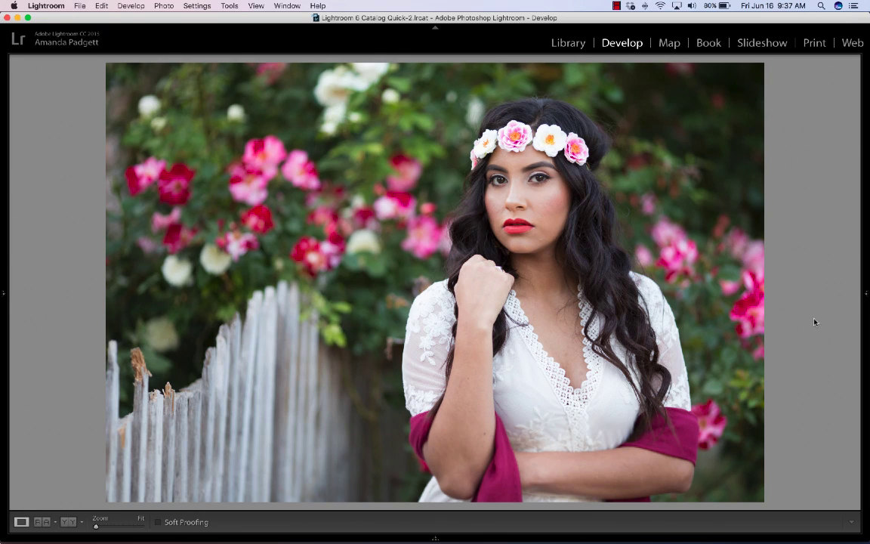
Reopen the adjustment brush, compare the snapshot's brush adjustments off and on, and hide the side panels to inspect the edit pins.
mouse_move(855, 287)
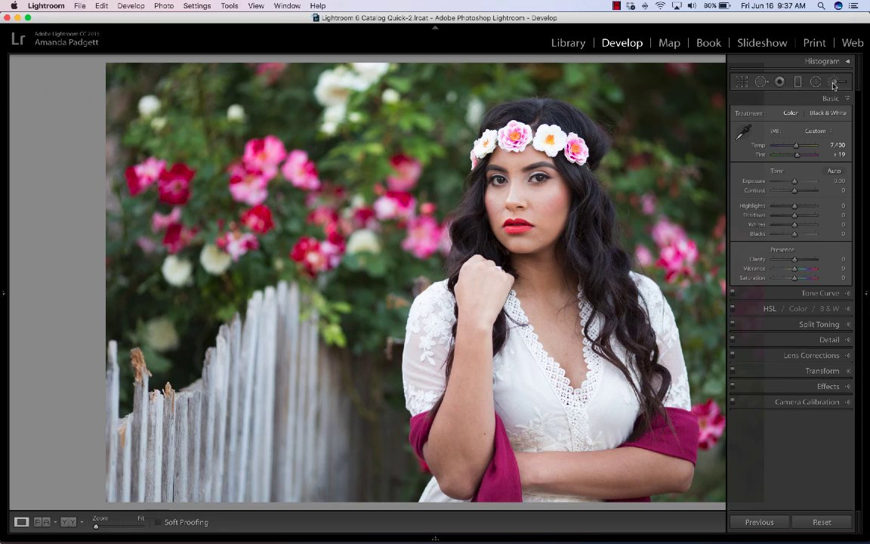
key(k)
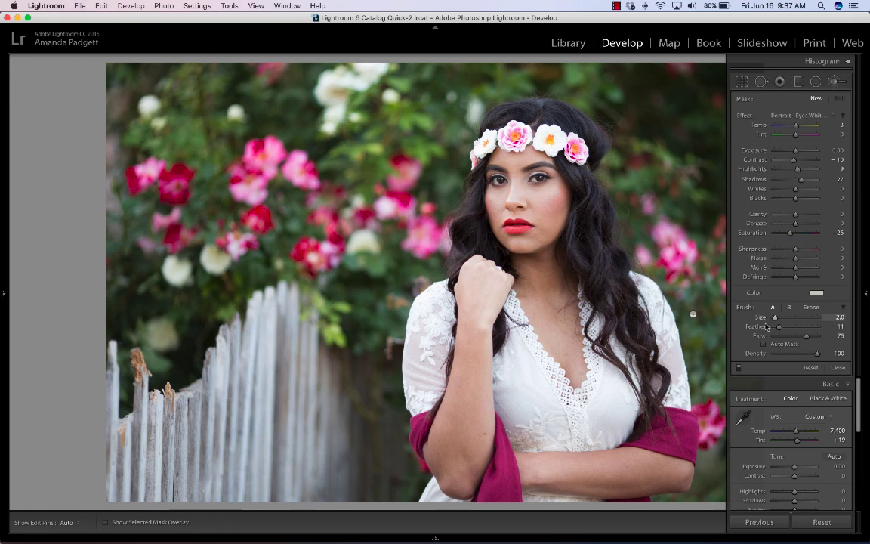
click(739, 368)
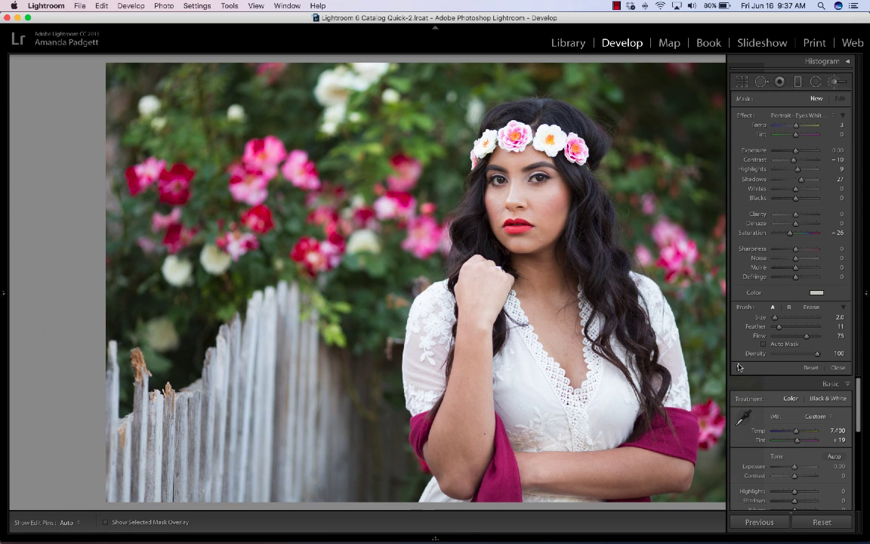
click(739, 368)
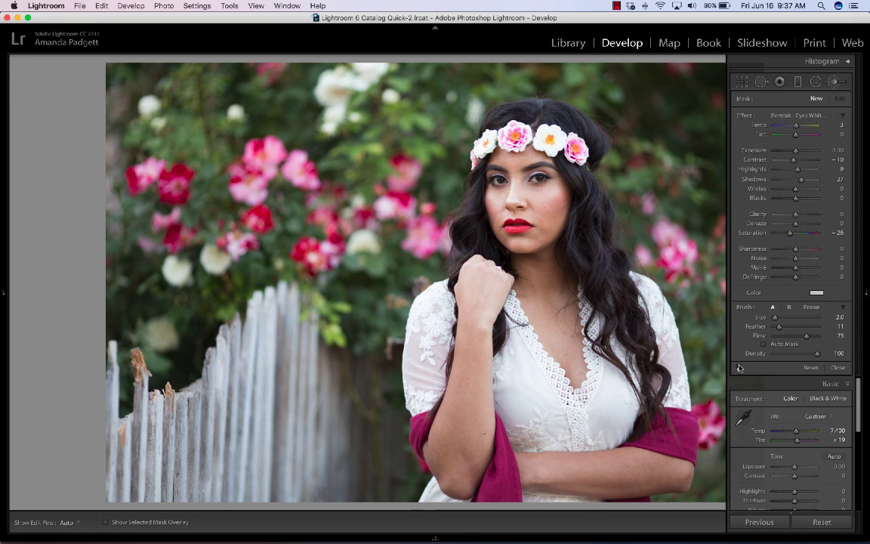
click(739, 368)
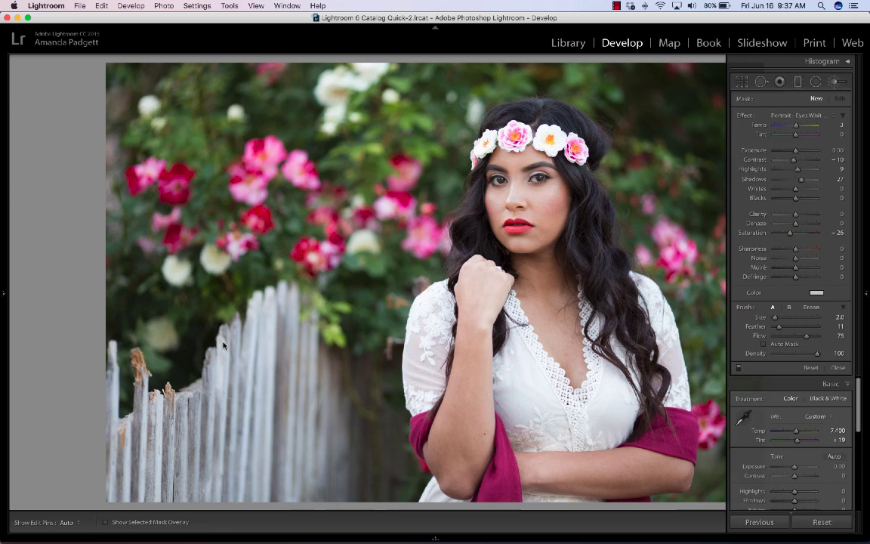
key(Tab)
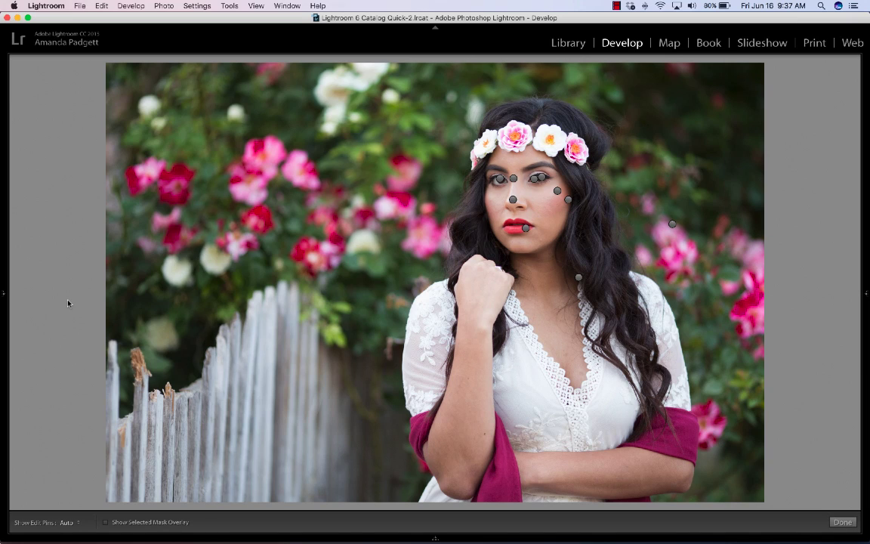